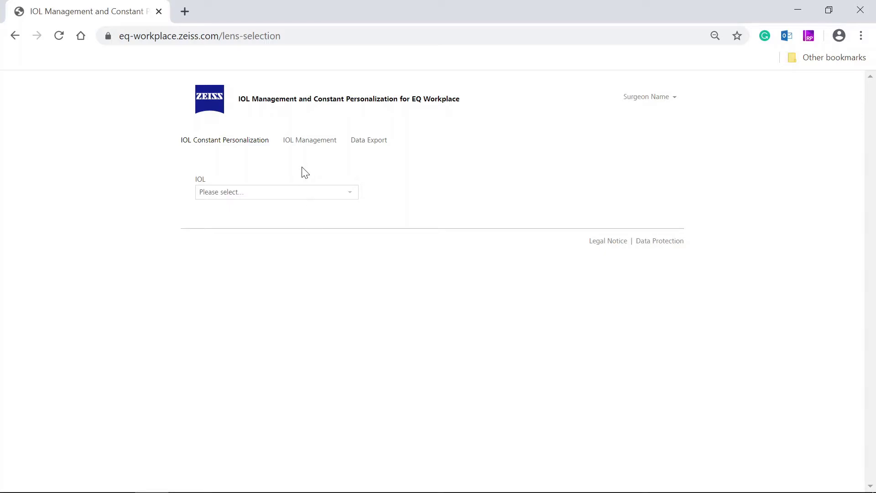
Step: Go to IOL Management and browse the My IOLs and All IOLs lists
left_click(304, 147)
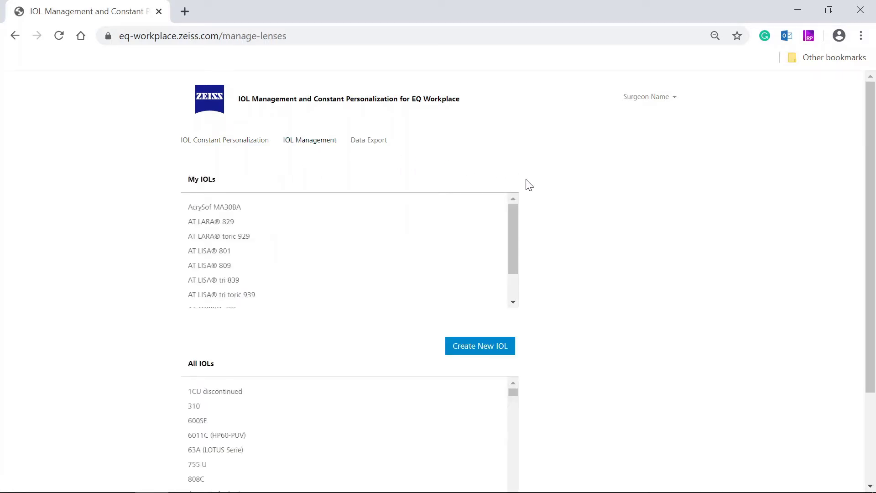
mouse_move(515, 239)
left_mouse_down()
mouse_move(510, 266)
mouse_move(508, 239)
left_mouse_up()
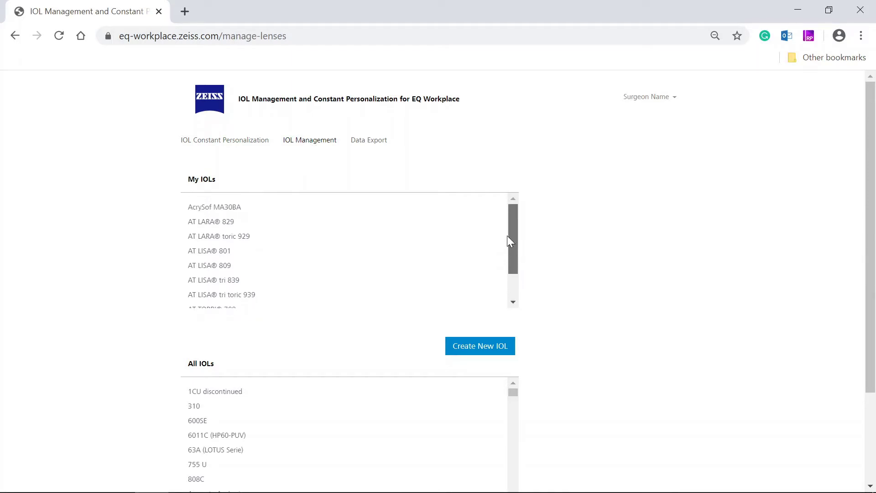
scroll(524, 335, "down", 3)
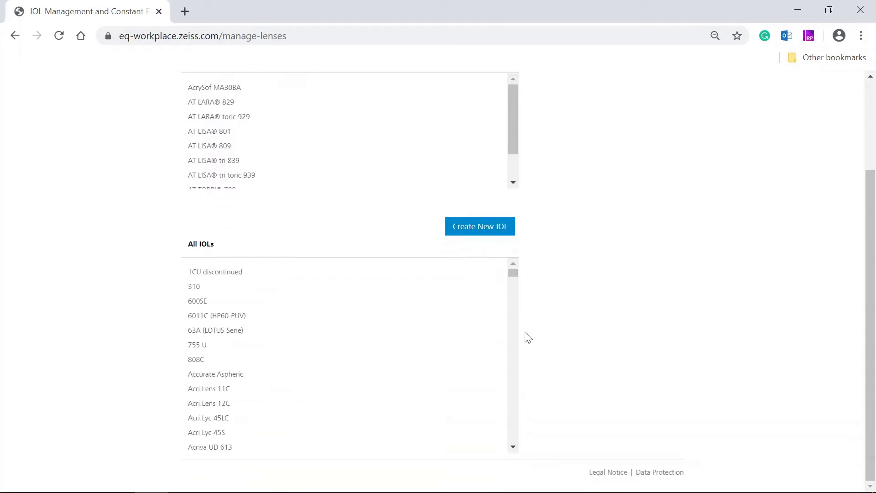
left_click(512, 282)
left_click_drag(513, 292, 514, 323)
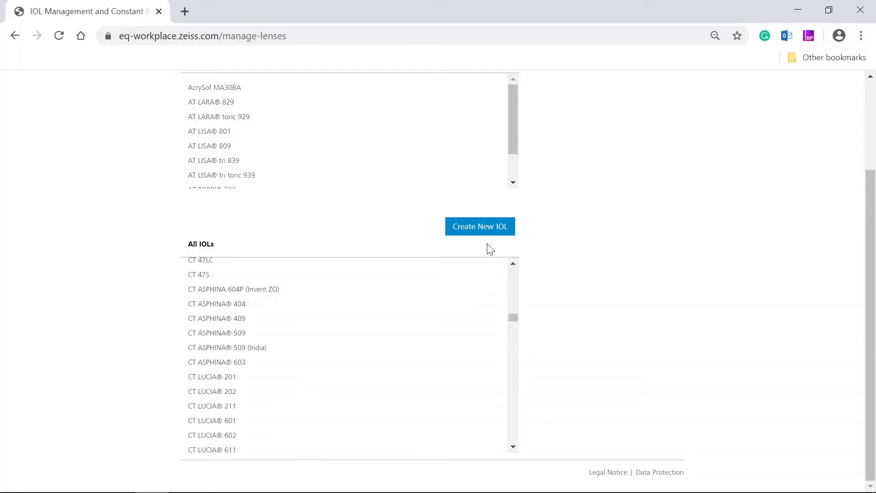
Step: Create a new IOL specification with manufacturer 'Test' and name 'IOL'
left_click(486, 228)
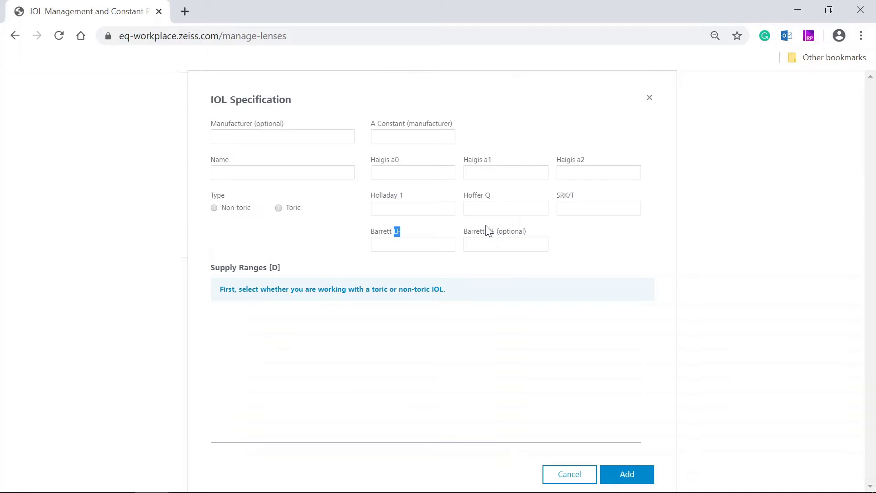
left_click(487, 229)
left_click(354, 136)
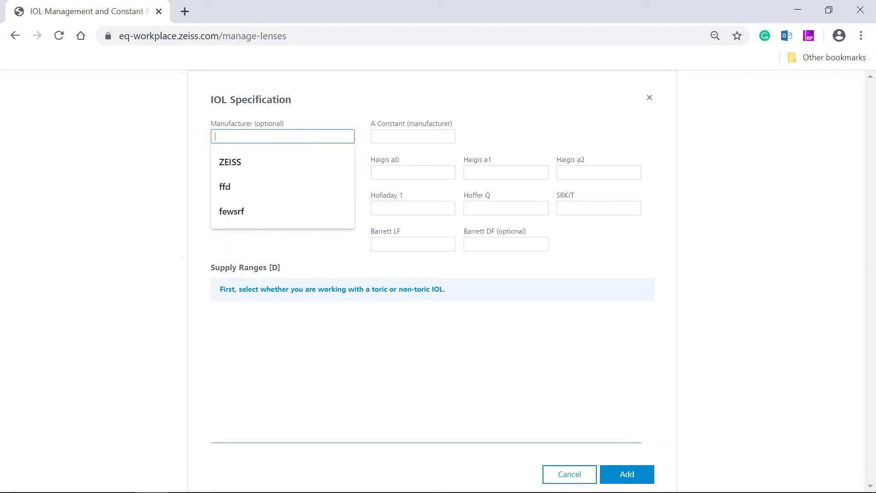
type("Test")
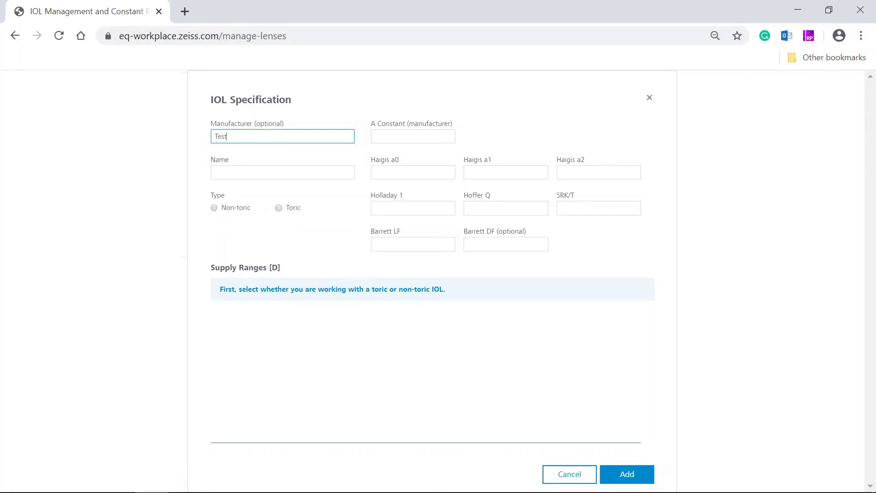
key("Tab")
type("IOL")
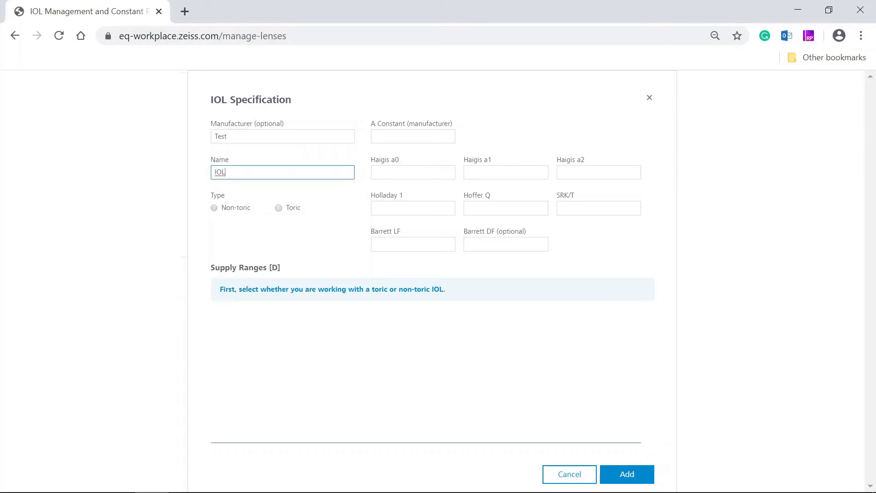
Step: Enter A constant 119.0 and Haigis constants a0 1.309, a1 0.4, a2 0.1
left_click(434, 137)
type("1")
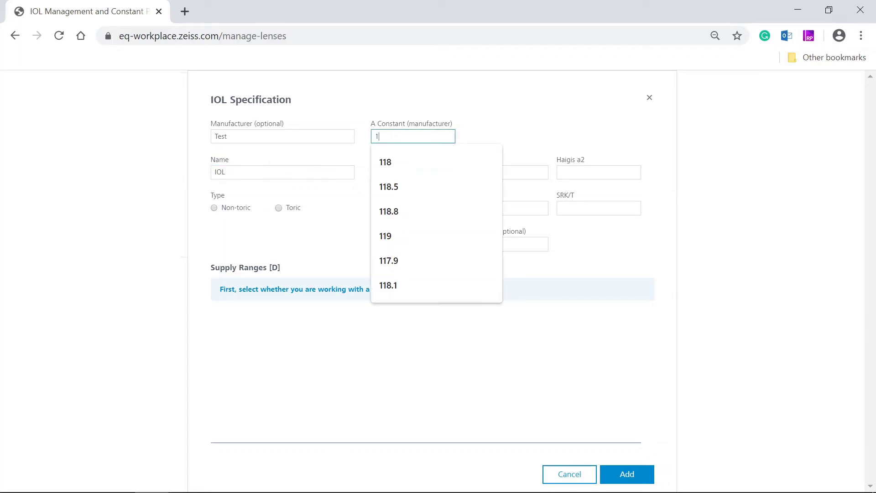
type("19.0")
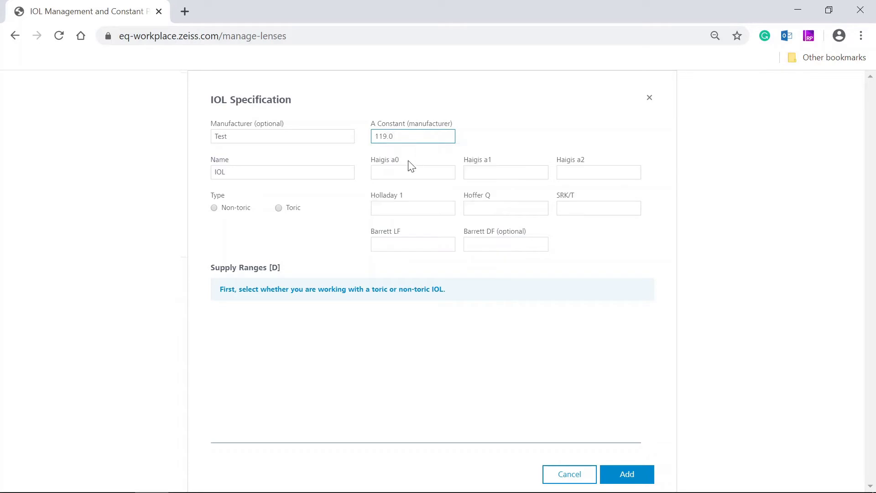
left_click(410, 172)
type("1.309")
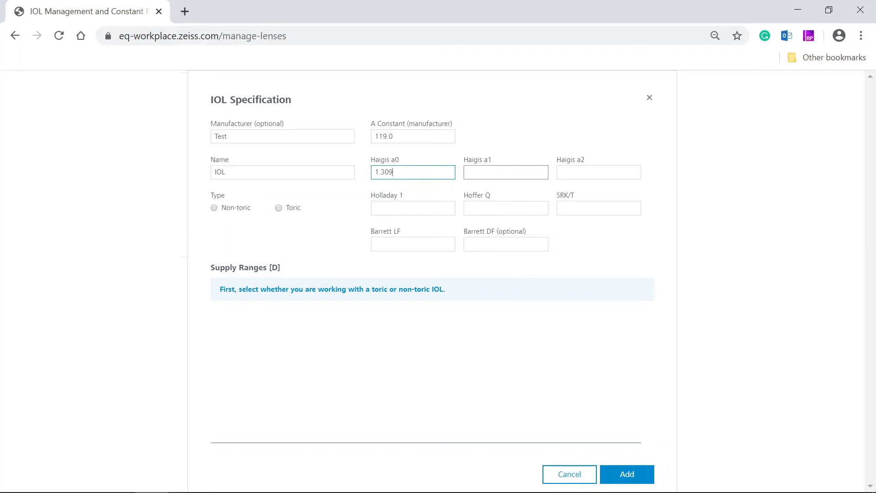
left_click(506, 172)
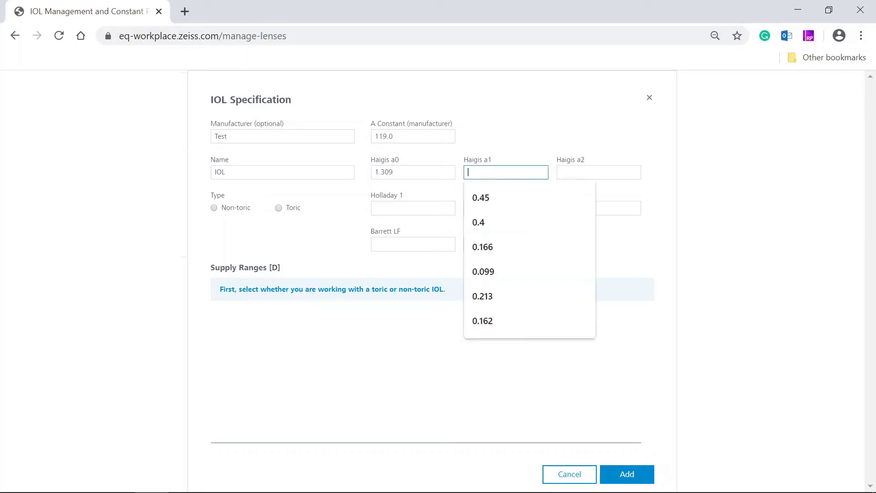
type("0.4")
left_click(599, 172)
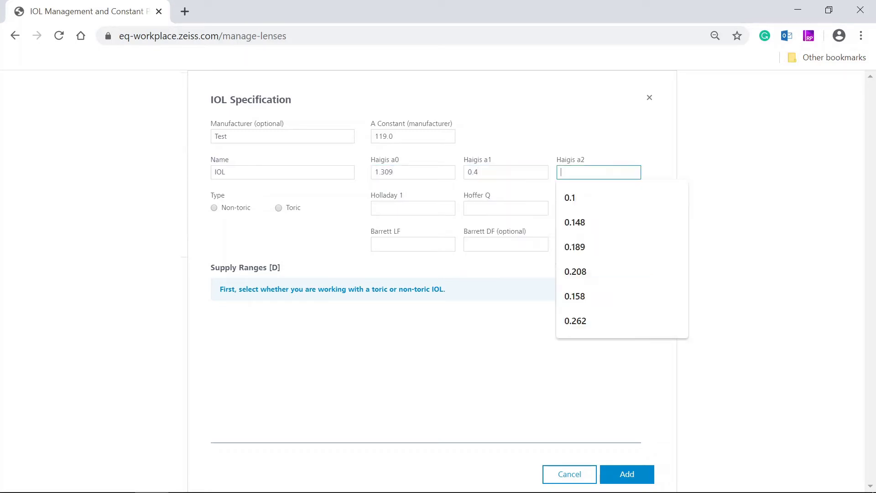
type("0.1")
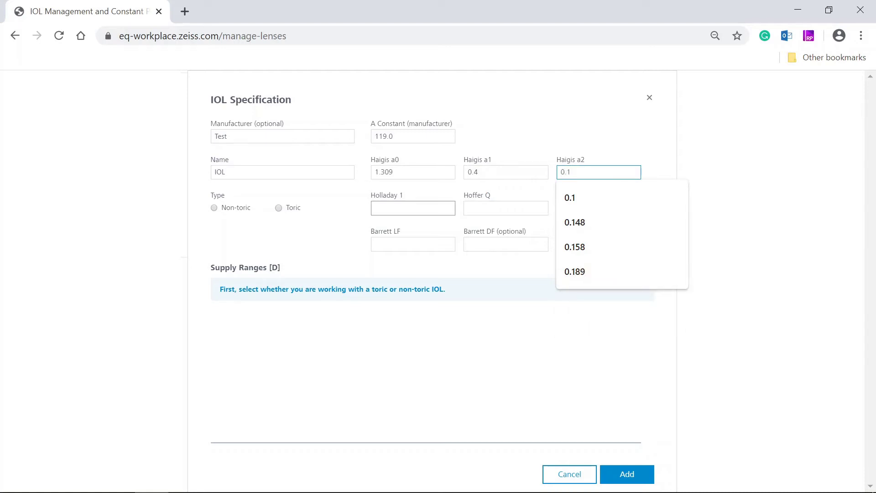
Step: Enter Holladay 1 1.74, Hoffer Q 5.52, SRK/T 119.0 and Barrett LF 1.88
left_click(413, 208)
type("1.7")
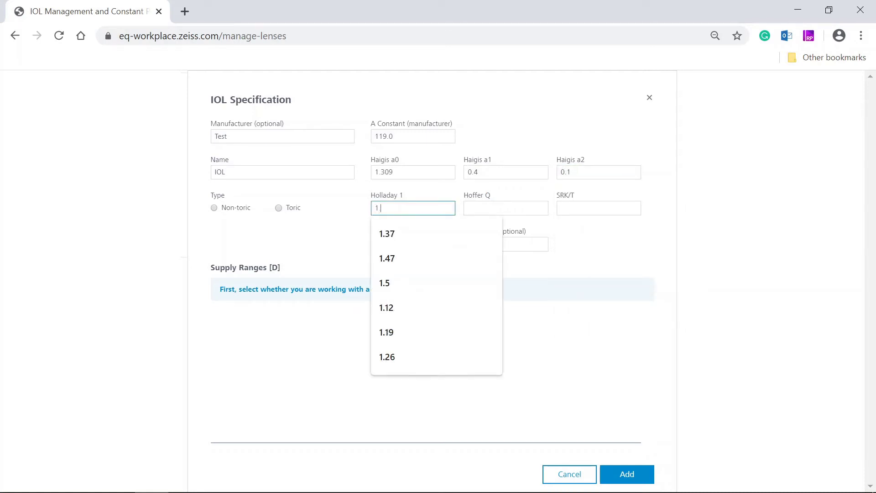
type("4")
left_click(505, 208)
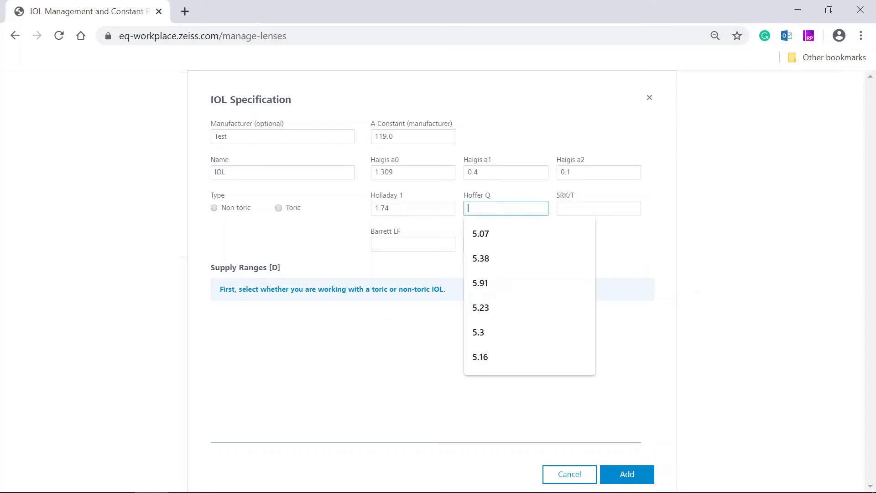
type("5.52")
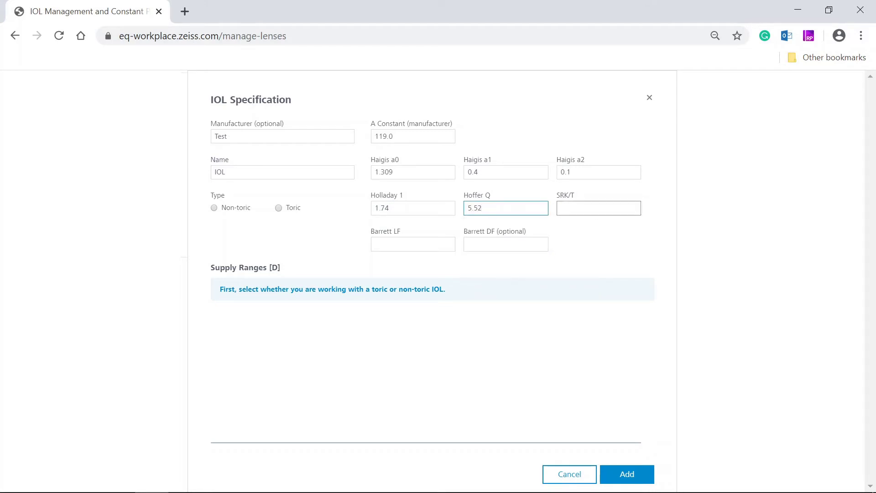
left_click(598, 209)
type("119.0")
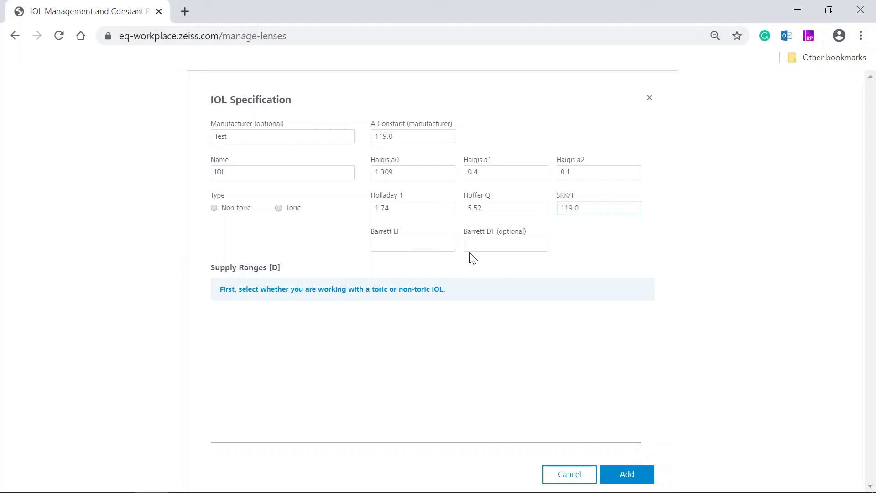
left_click(413, 244)
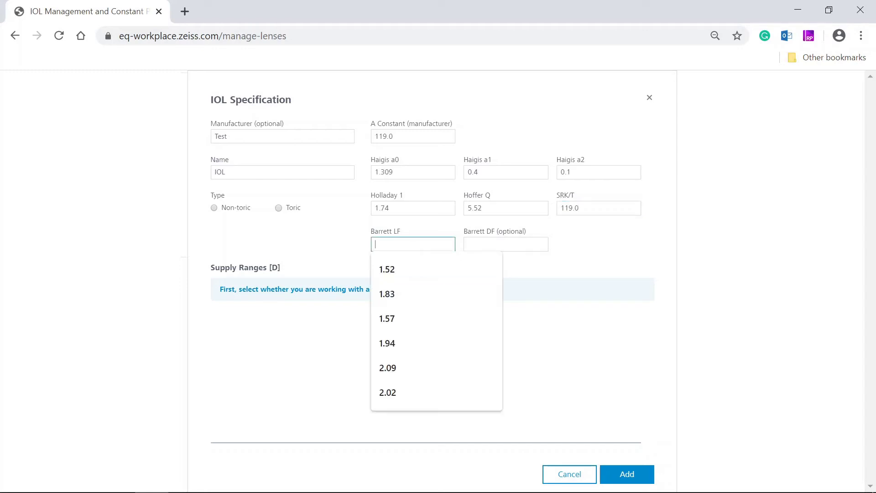
type("1.88")
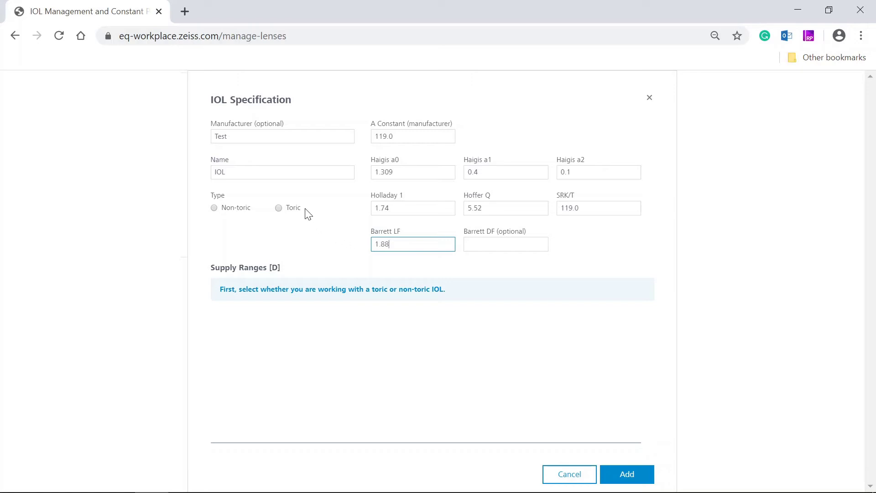
Step: Set the lens type to Toric with SE refractive power notation
left_click(279, 209)
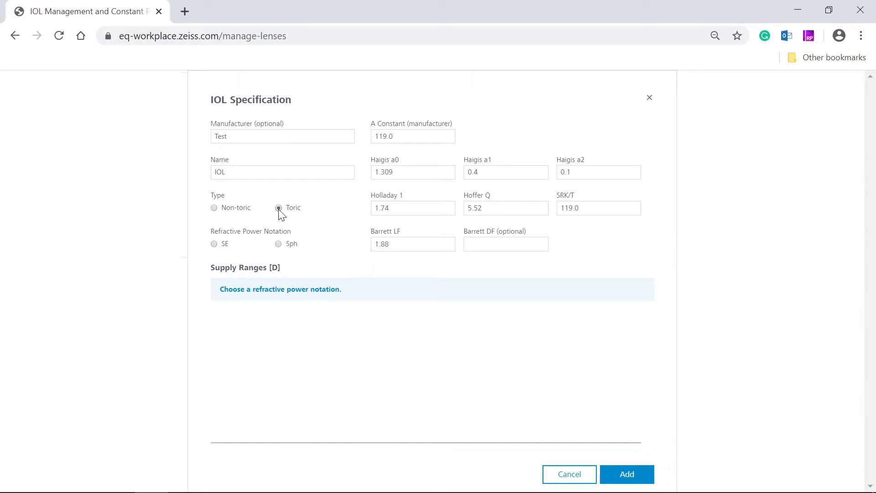
left_click(214, 244)
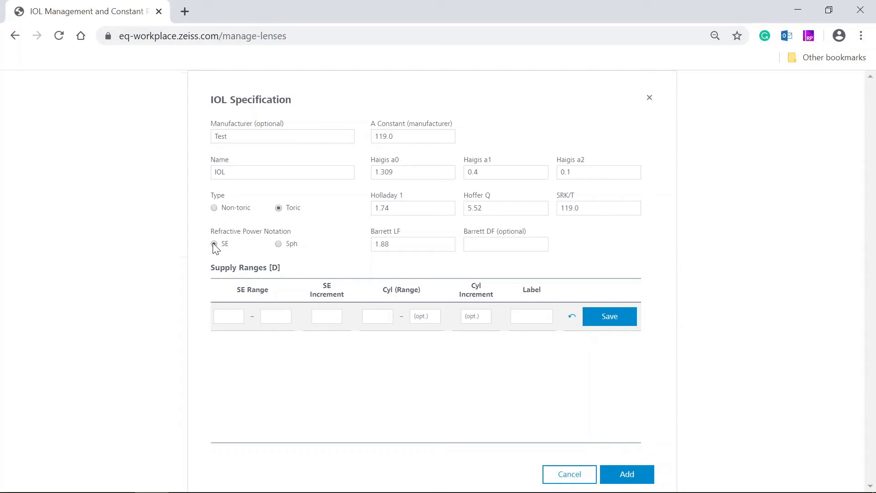
Step: Save a supply range: SE 6.0–32.0, increment 0.5, cylinder 1.0, label T2
left_click(226, 317)
type("6.0")
key("Tab")
type("32.0")
left_click(327, 316)
type("0.5")
left_click(378, 316)
type("1.0")
left_click(511, 316)
type("T2")
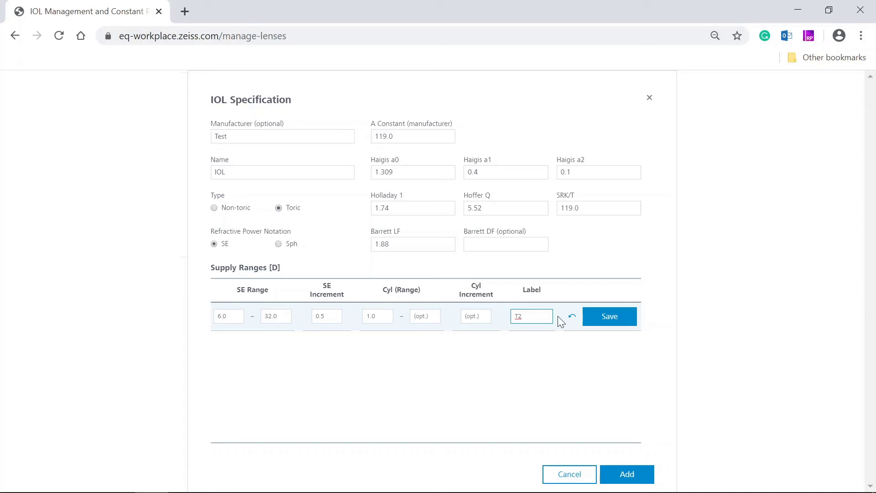
left_click(608, 322)
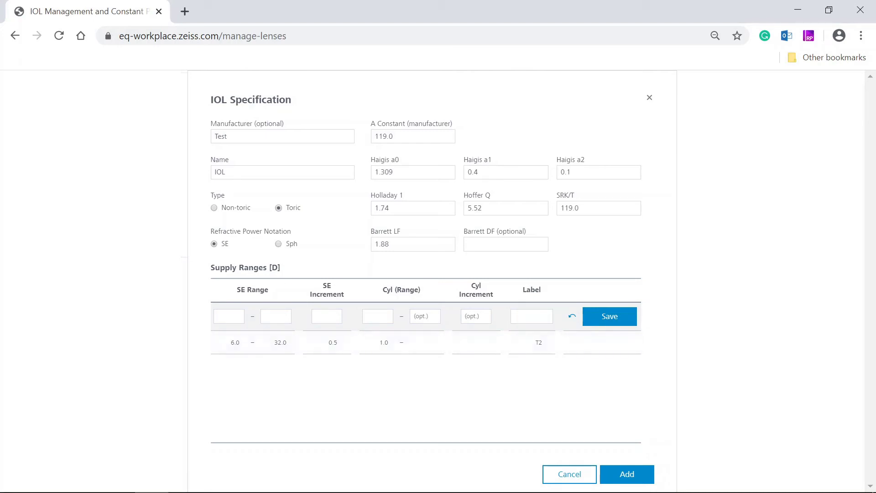
Step: Save a second supply range: SE 6.0–32.0, increment 0.5, cylinder 1.5, label T3
left_click(229, 317)
type("6.0")
key("Tab")
type("32.0")
key("Tab")
left_click(327, 317)
type("0.5")
left_click(377, 317)
type("1.5")
left_click(532, 316)
left_click(605, 320)
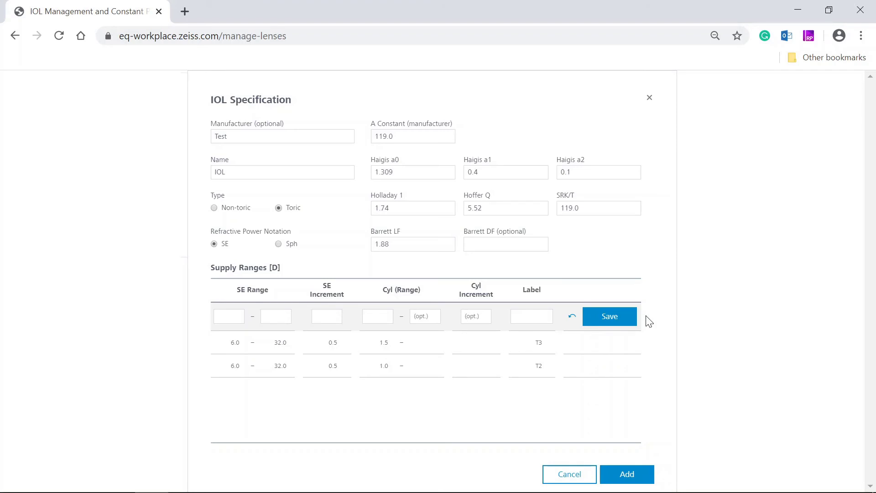
Step: Delete the T3 supply range row, keeping only T2
mouse_move(618, 338)
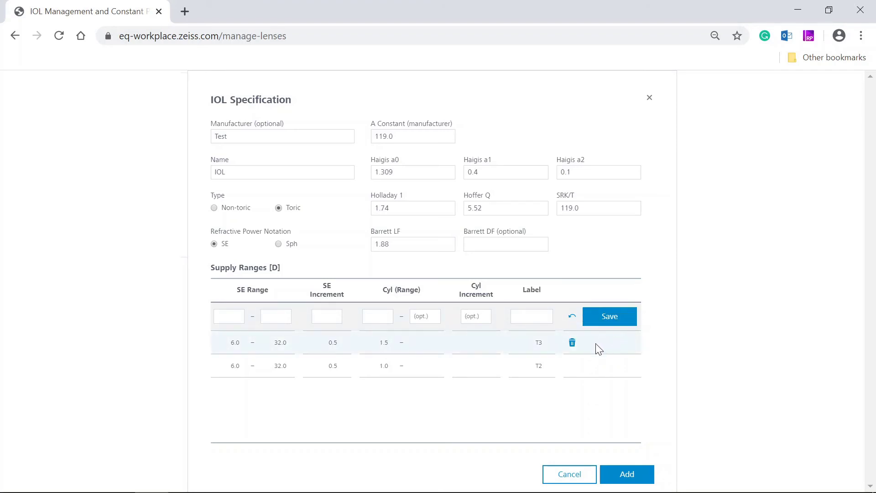
left_click(572, 343)
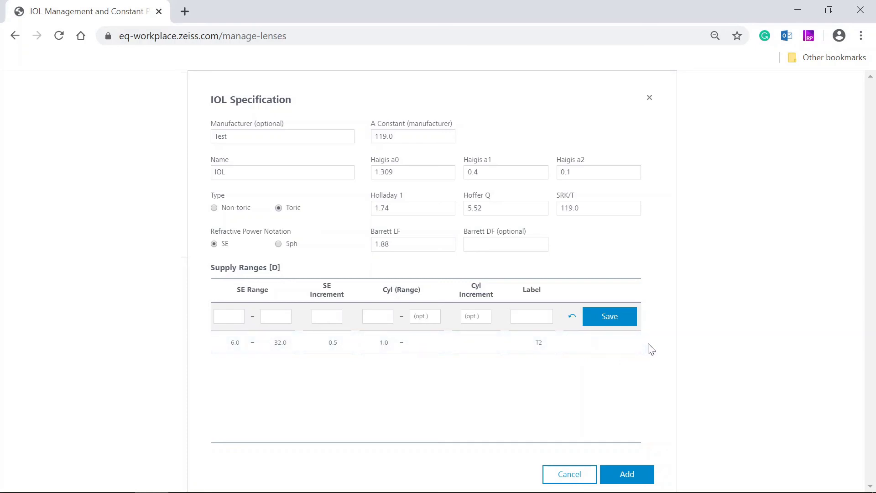
Step: Add the lens and find 'IOL' in the My IOLs list
left_click(640, 480)
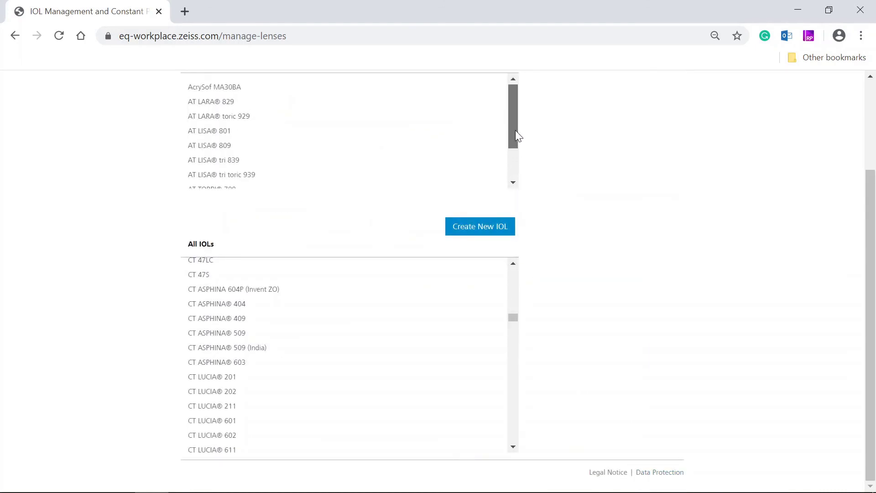
left_click_drag(515, 132, 512, 177)
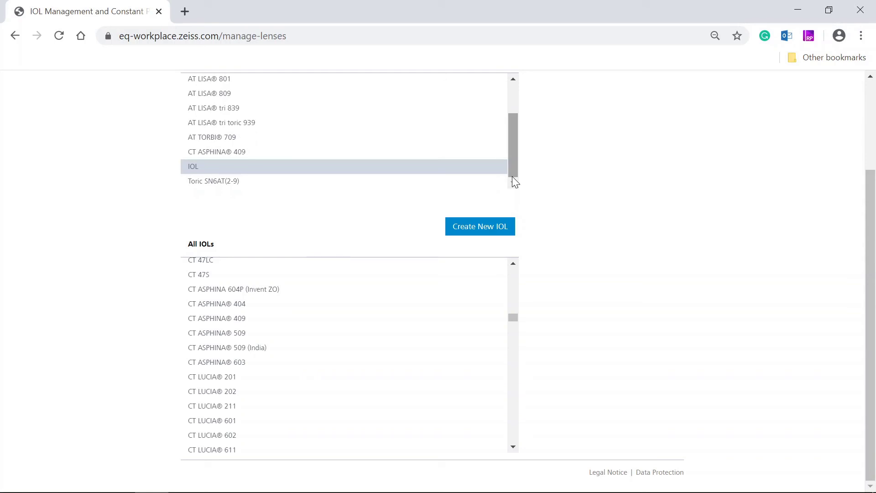